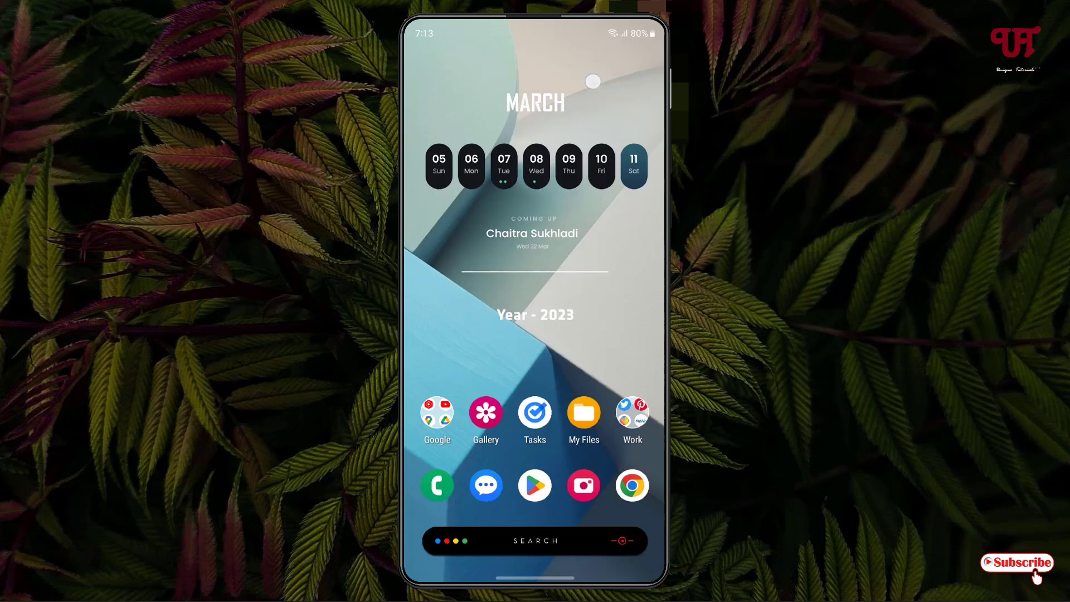
# - Launch Settings from the quick settings panel and scroll down to Battery and device care
pyautogui.moveTo(592, 33); pyautogui.dragTo(593, 251)
pyautogui.click(640, 68)
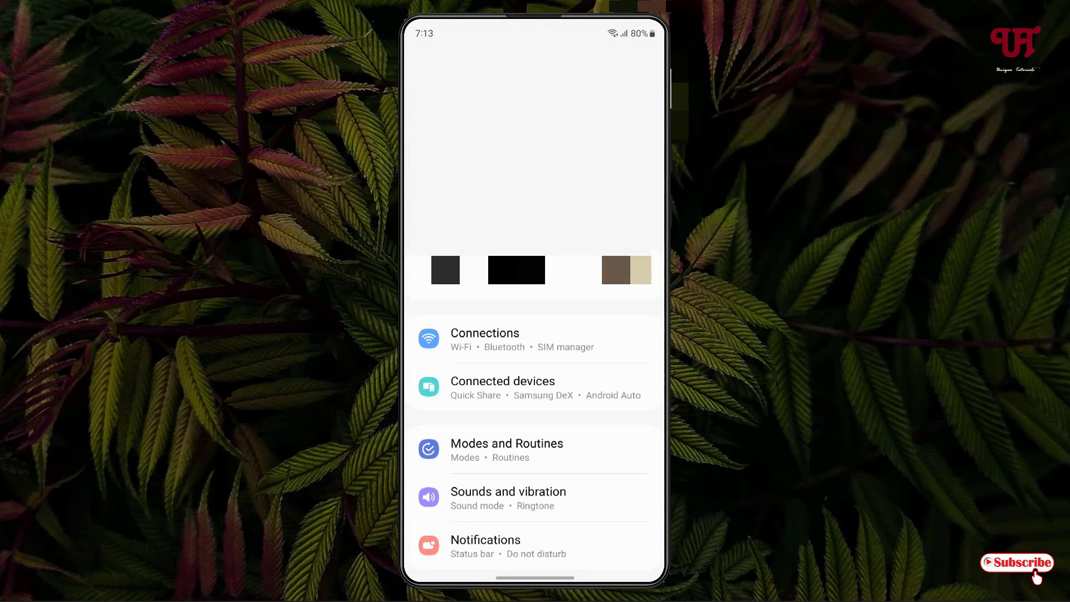
pyautogui.scroll(-10, 535, 343)
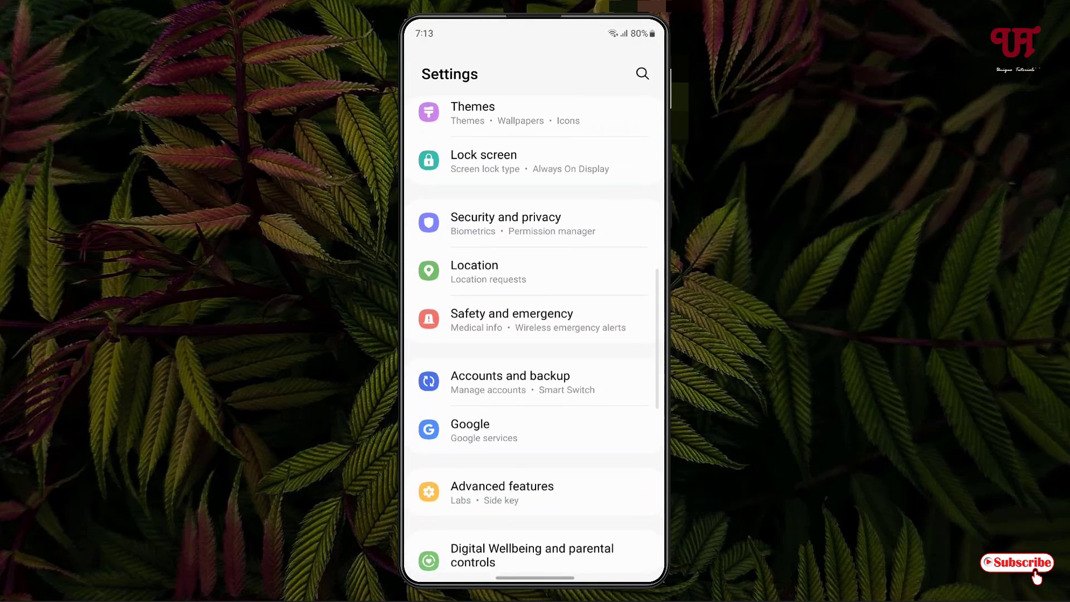
pyautogui.scroll(-2, 550, 329)
pyautogui.scroll(-2, 550, 329)
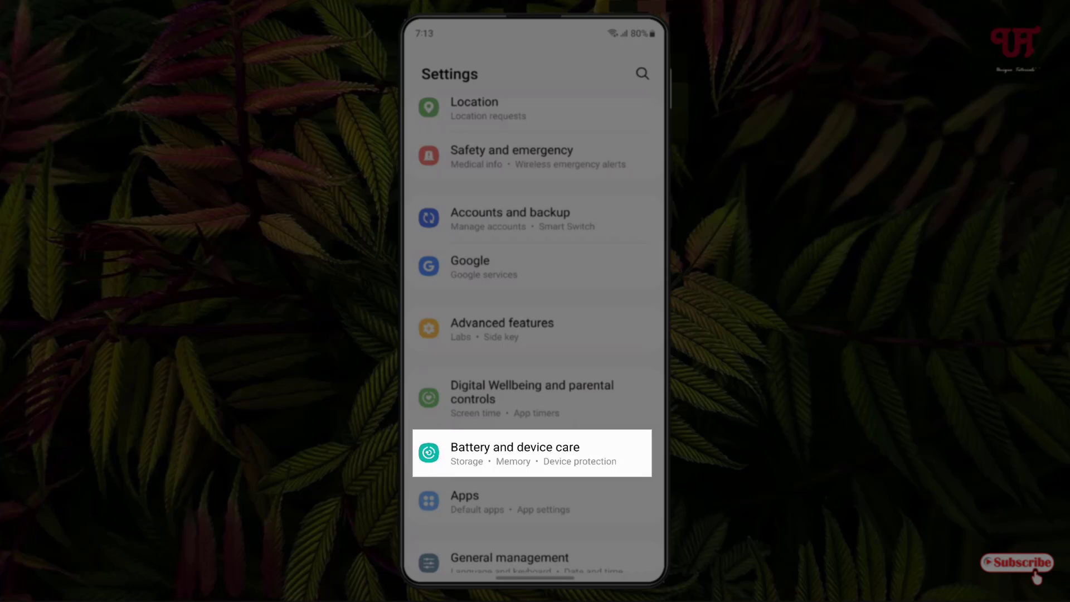
# - Go through Battery and device care, then Battery, to reach Background usage limits
pyautogui.click(514, 453)
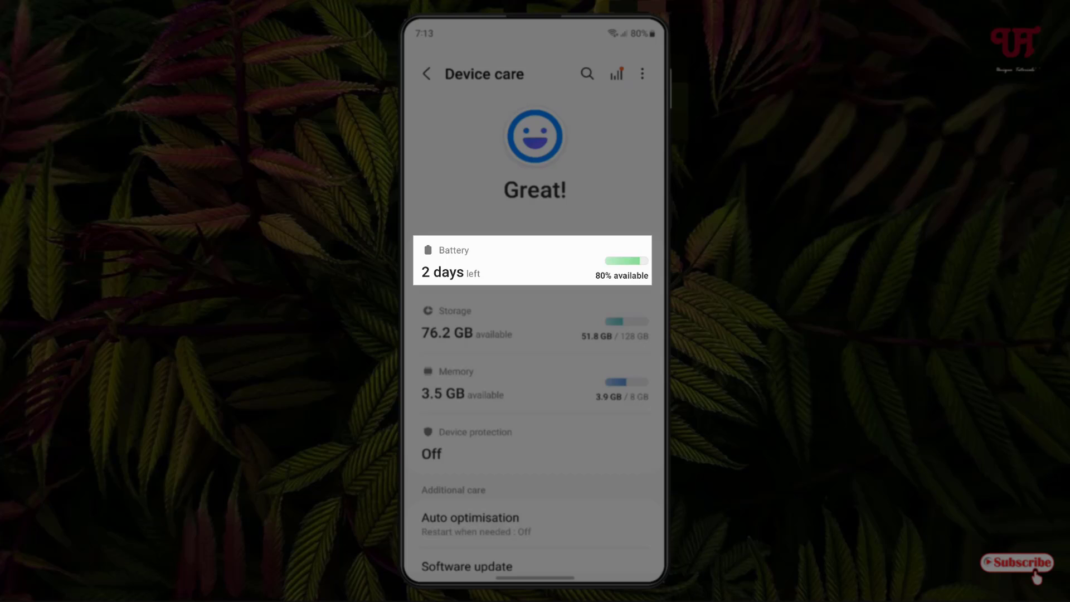
pyautogui.click(533, 260)
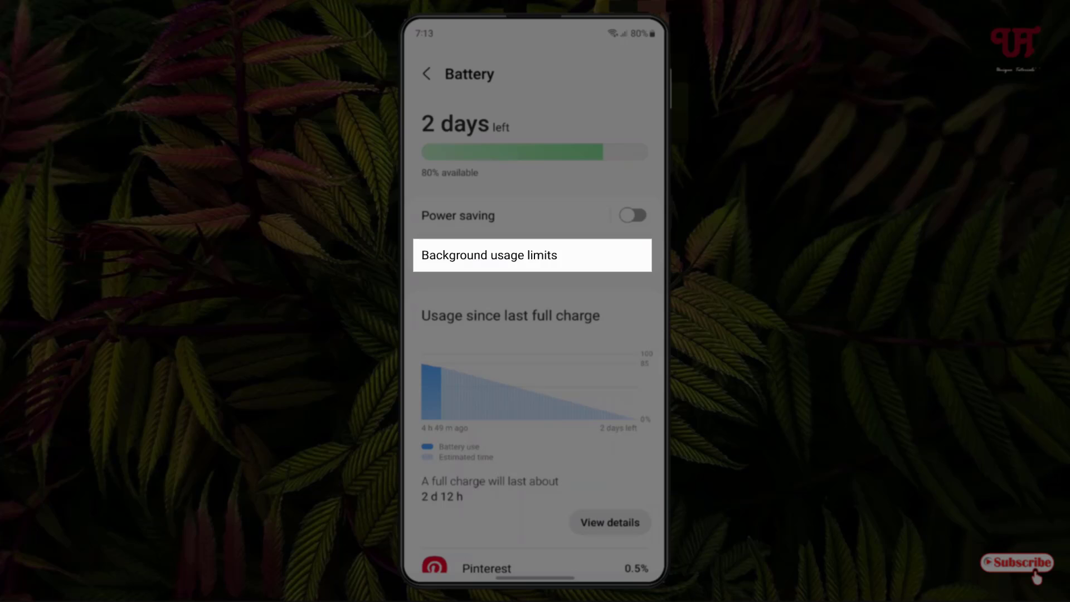
pyautogui.click(522, 253)
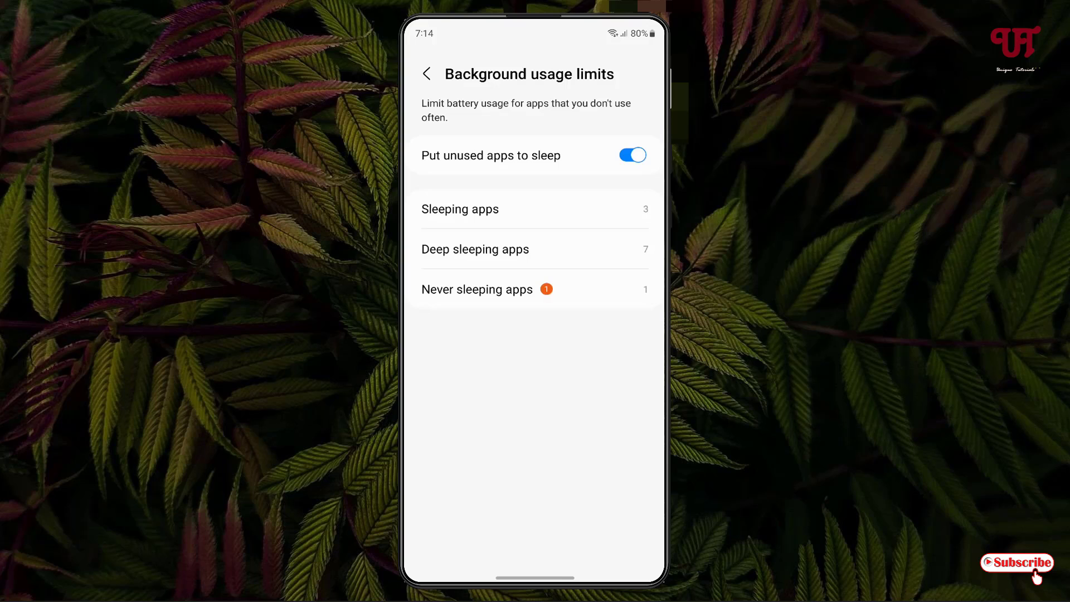
# - Show the Sleeping apps list with Microsoft 365, Spandan ECG and TubeBuddy
pyautogui.click(535, 207)
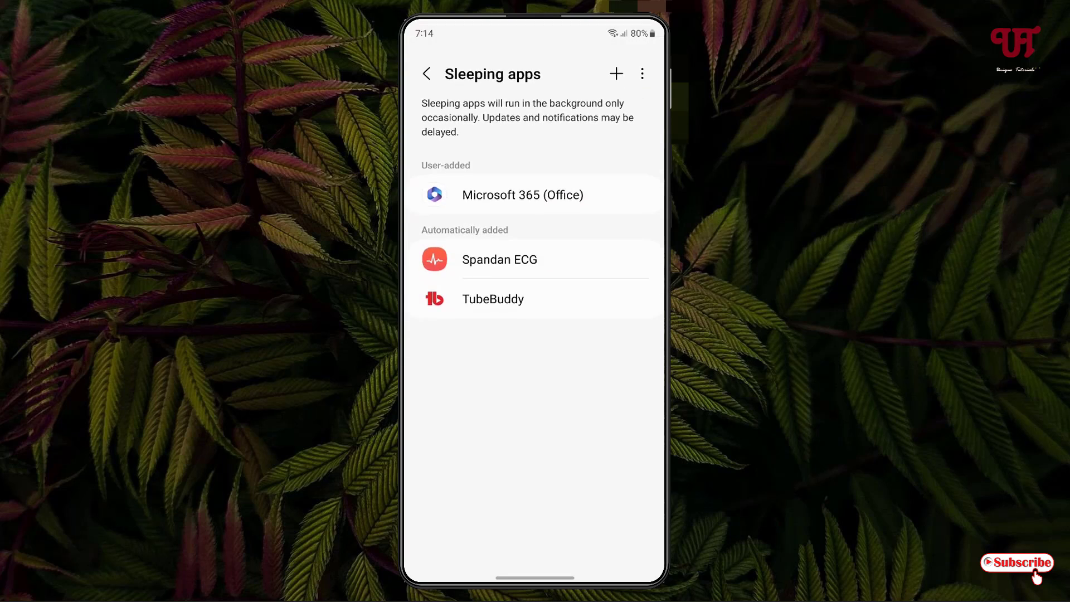